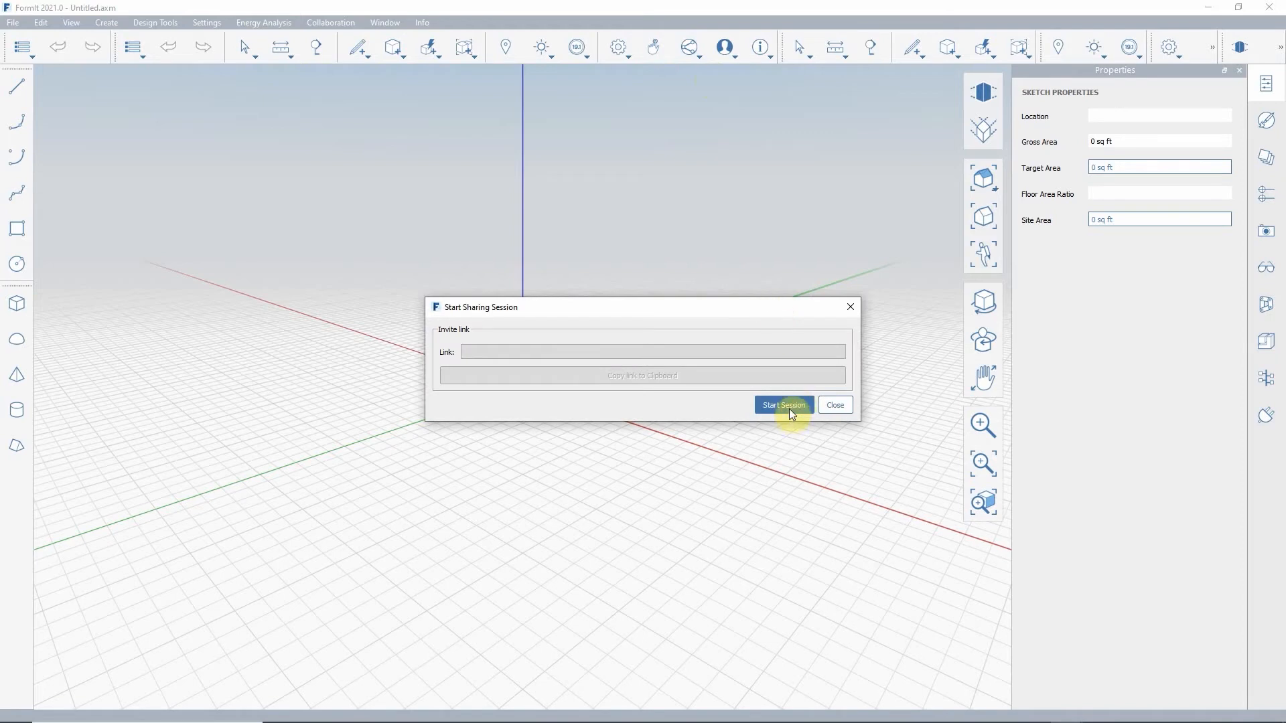
Start a new collaboration sharing session and copy its invite link
{"action": "left_click", "coordinate": [789, 407]}
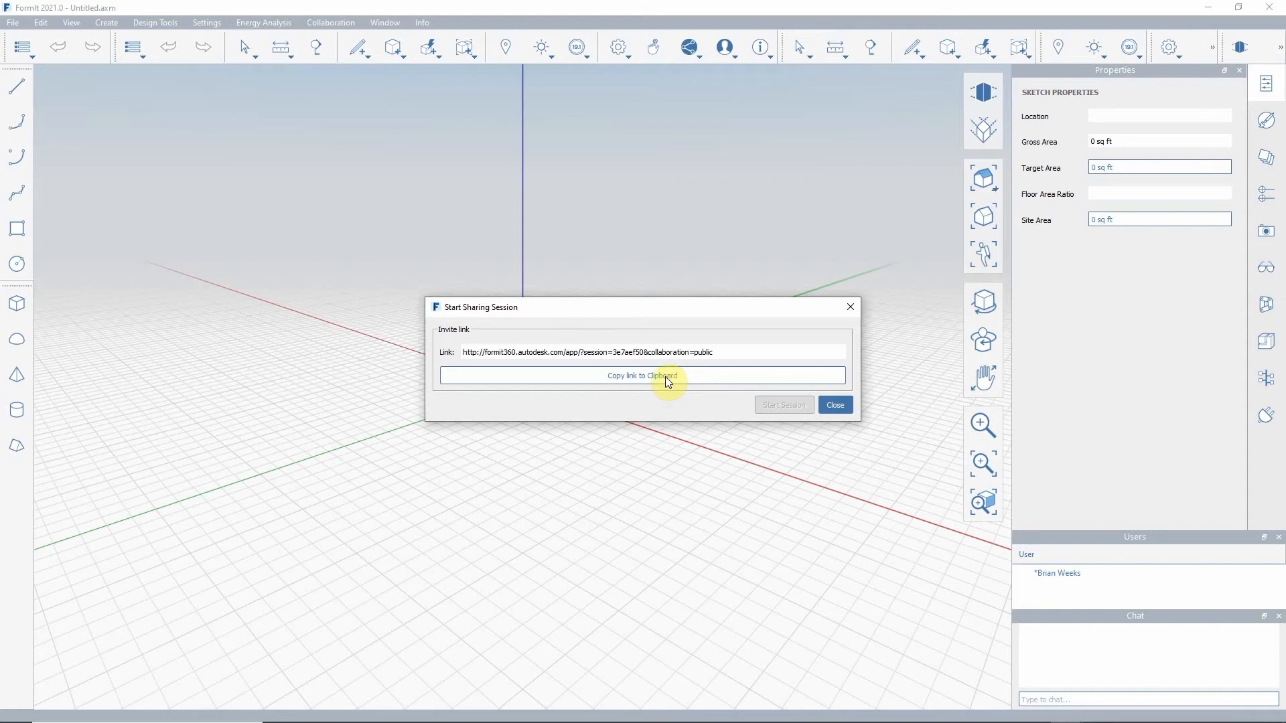
{"action": "left_click", "coordinate": [664, 376]}
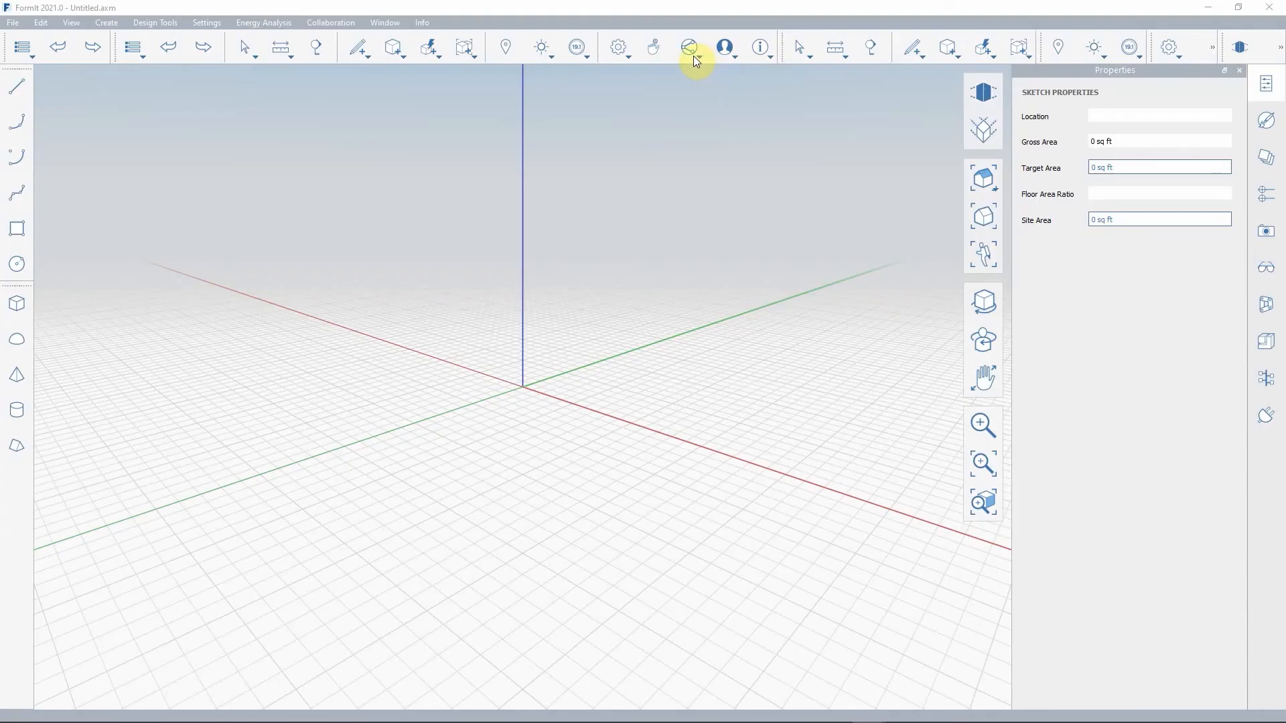
Join the shared session from the second FormIt window using the copied invite link, and dismiss the host's sharing dialog
{"action": "left_click", "coordinate": [724, 94]}
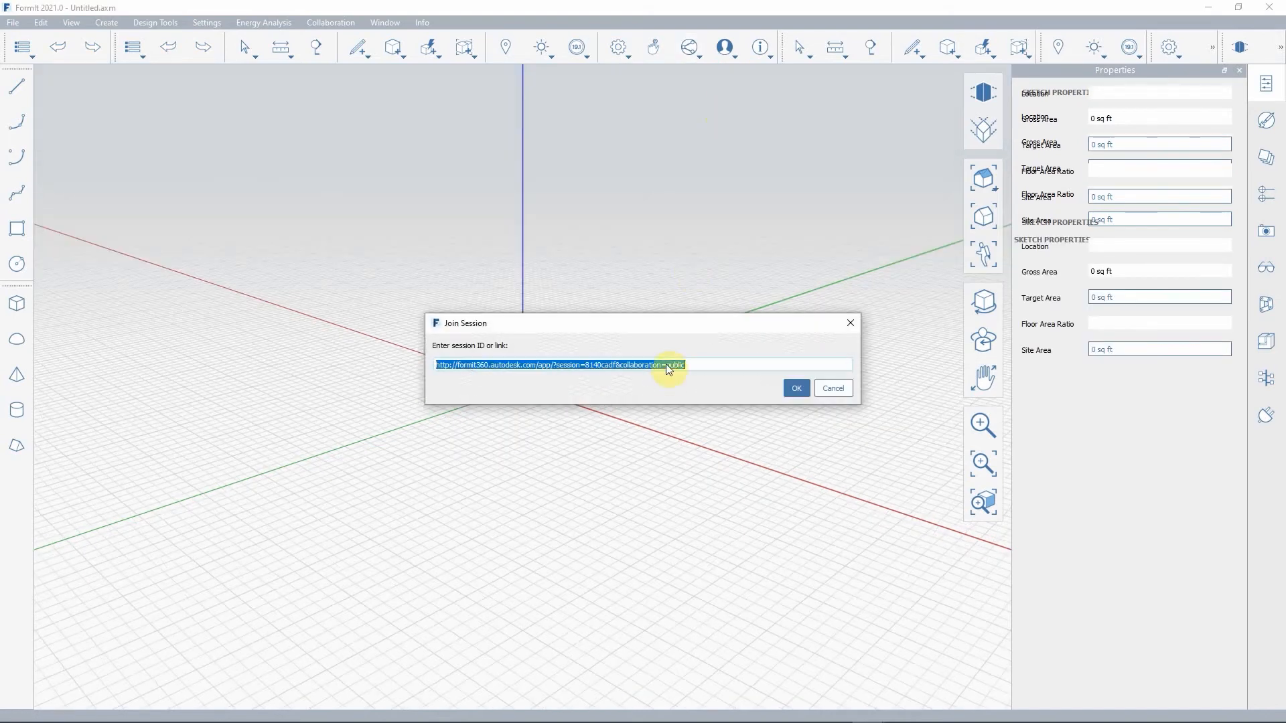
{"action": "key", "text": "ctrl+v"}
{"action": "left_click_drag", "start_coordinate": [699, 365], "coordinate": [278, 361]}
{"action": "key", "text": "ctrl+v"}
{"action": "left_click", "coordinate": [796, 389]}
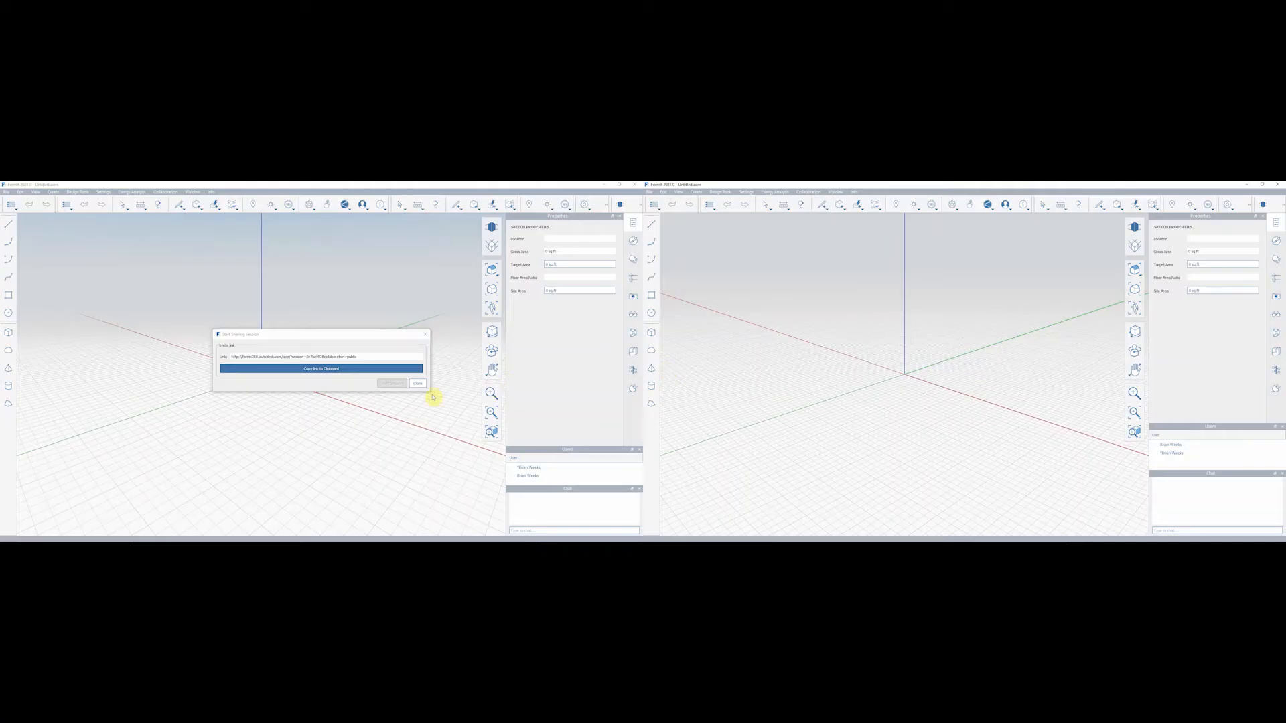
{"action": "left_click", "coordinate": [417, 384]}
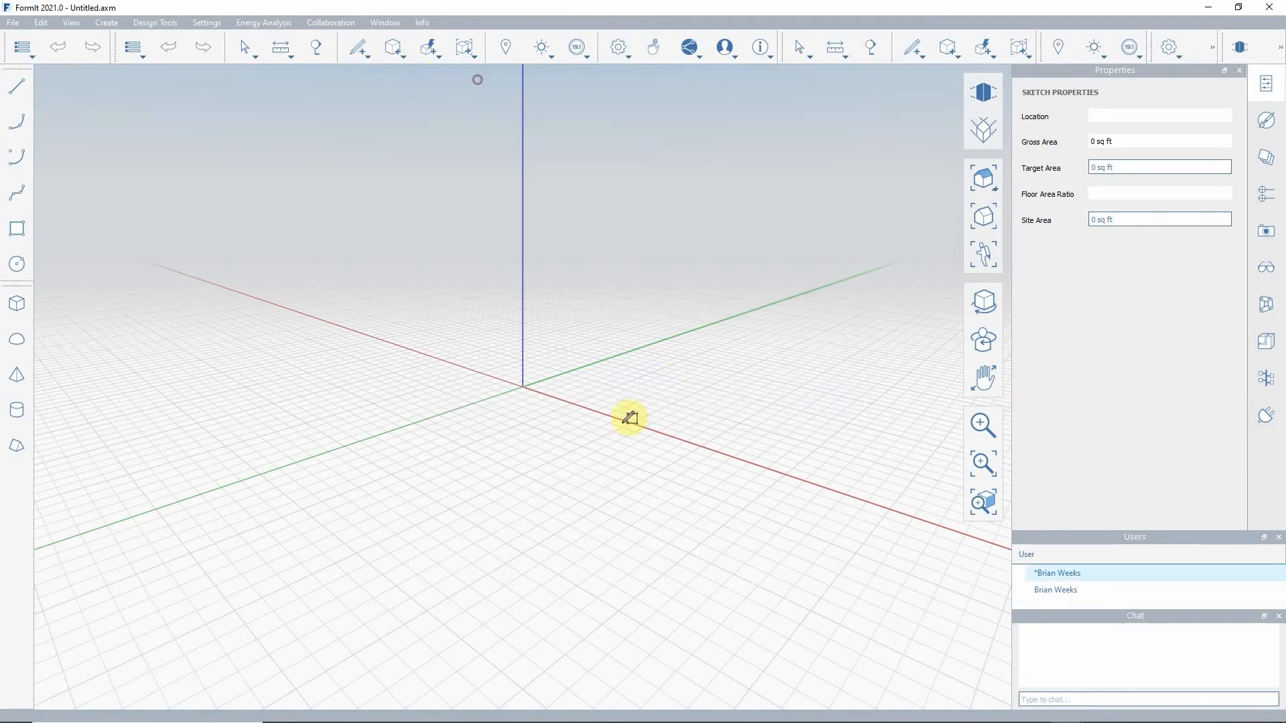
Draw a rectangle from the origin, about 28' along the red axis, and extrude its face upward into a box
{"action": "left_click", "coordinate": [522, 387]}
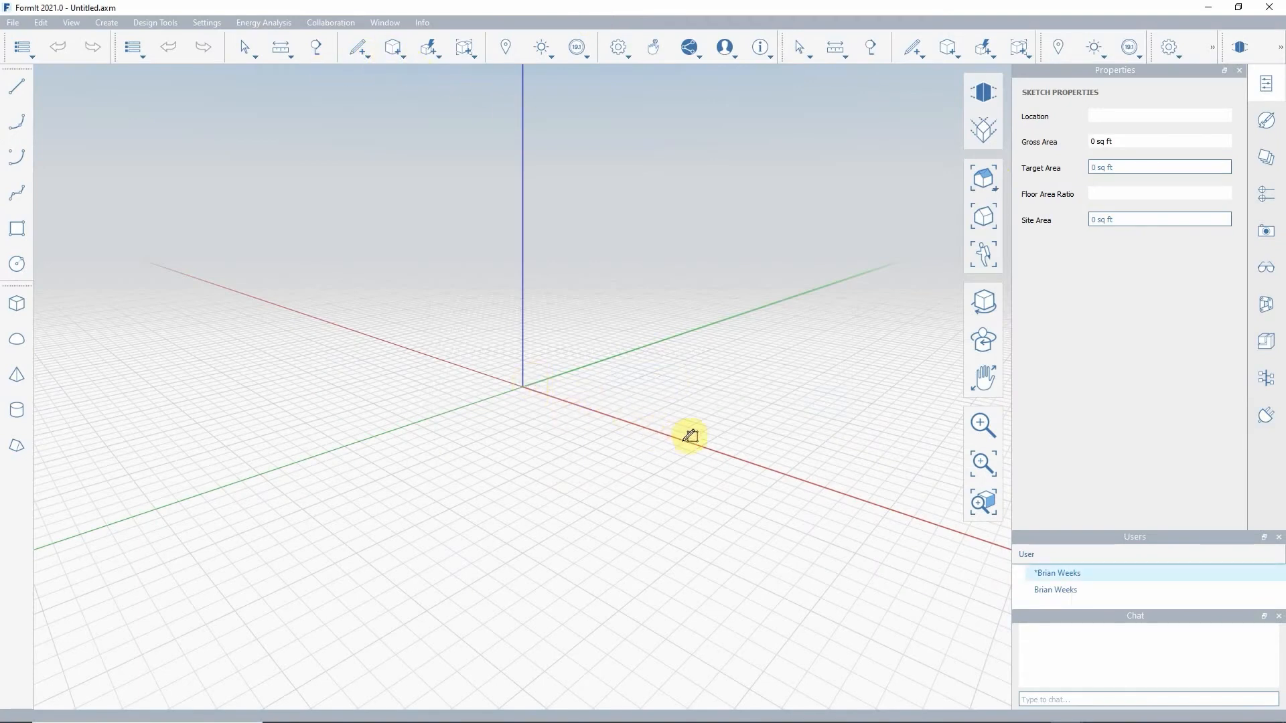
{"action": "left_click", "coordinate": [686, 441]}
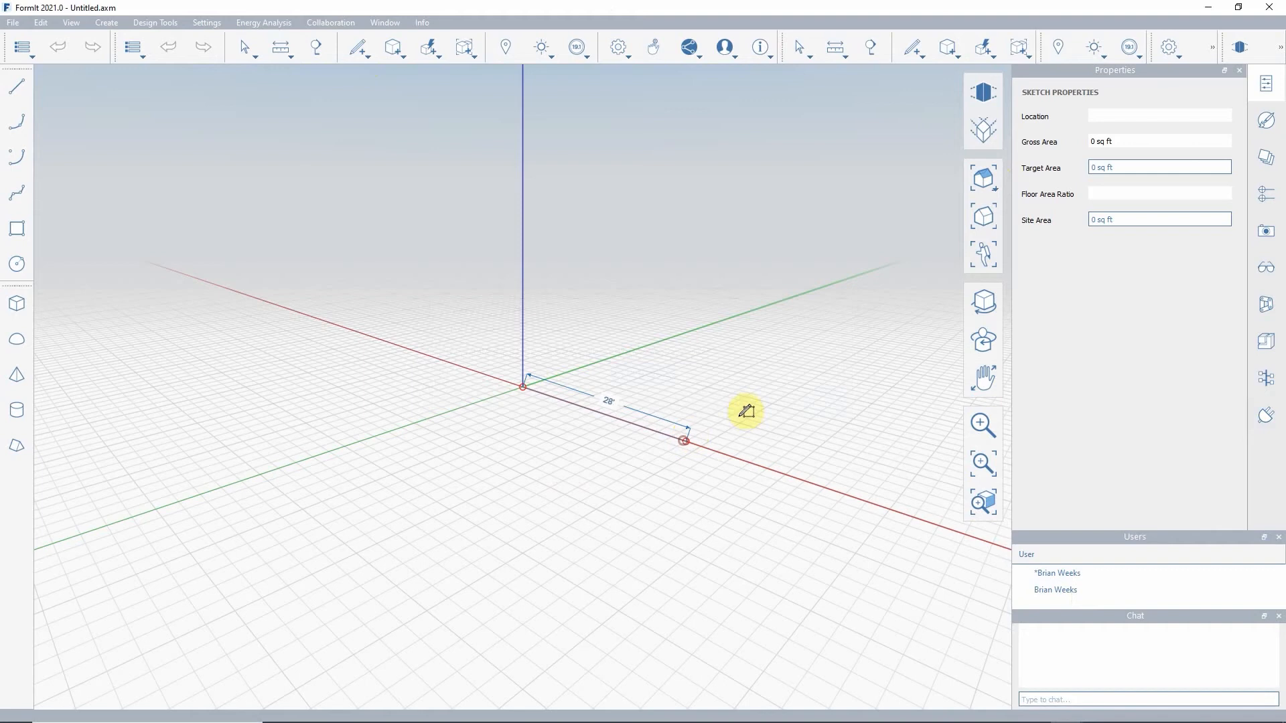
{"action": "left_click", "coordinate": [792, 381]}
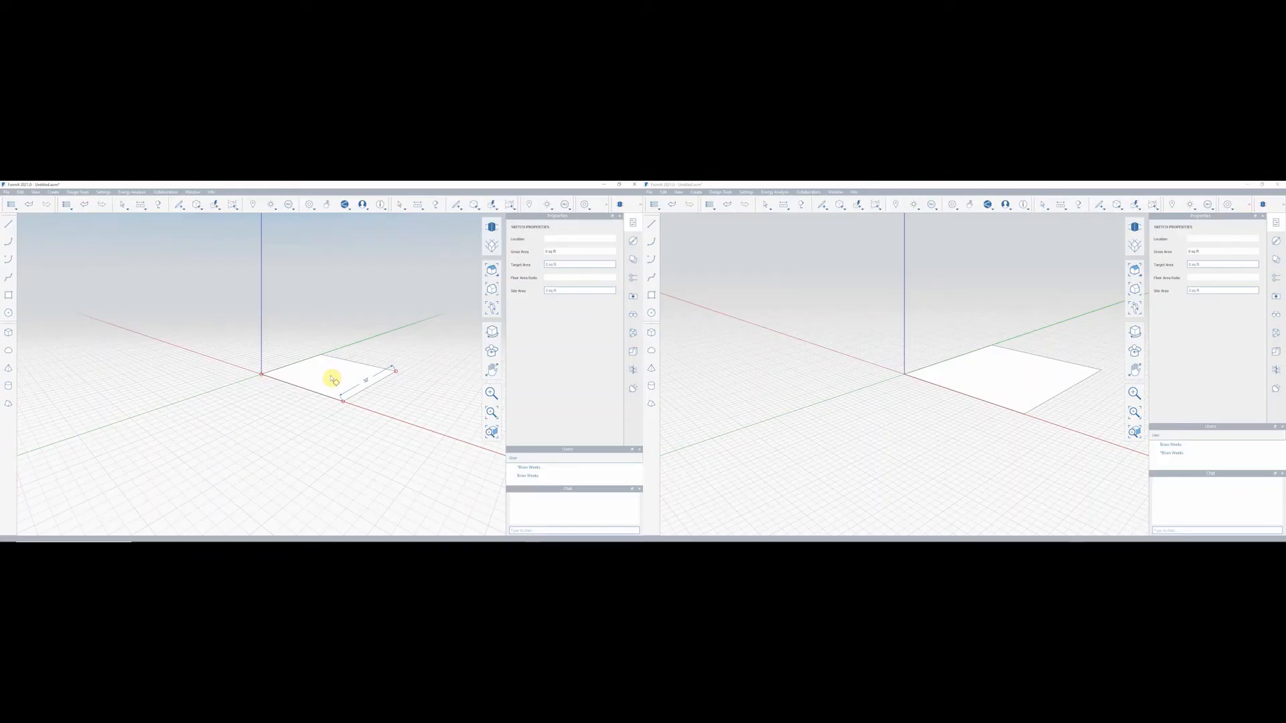
{"action": "left_click", "coordinate": [659, 391]}
{"action": "left_click", "coordinate": [330, 283]}
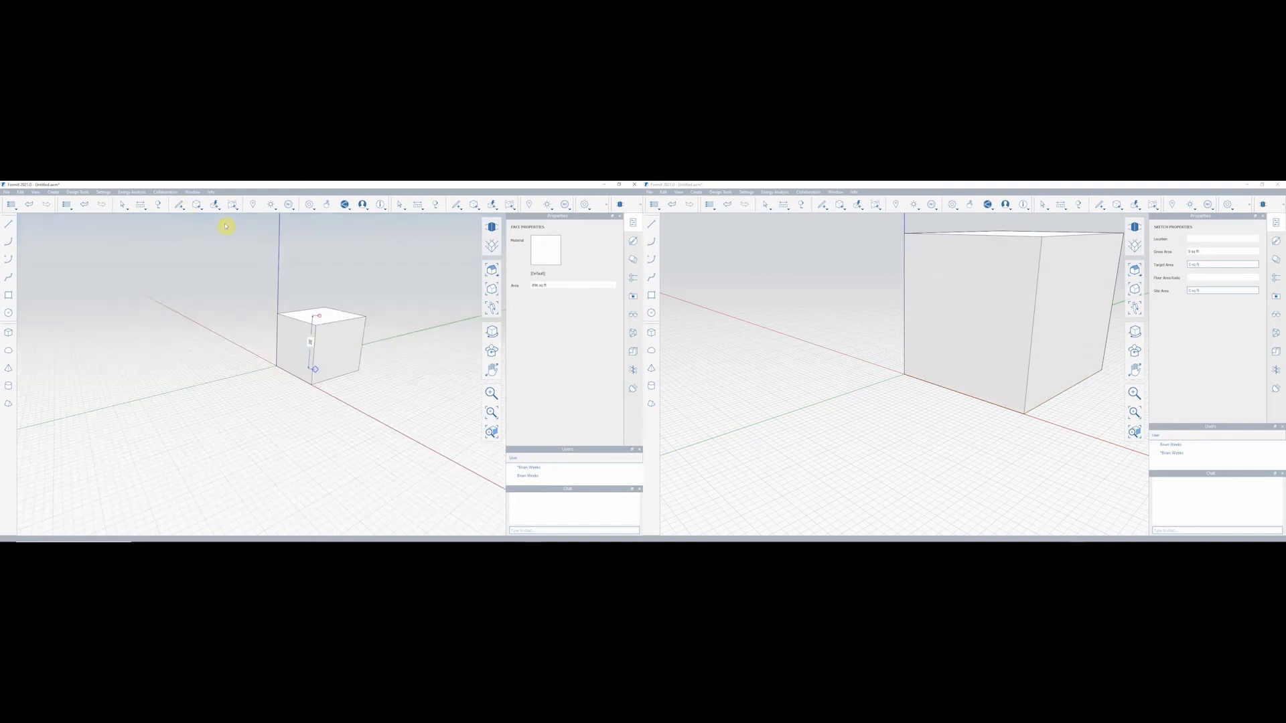
Draw two narrow ground rectangles extending outward from the box's two visible sides, the one parallel to the red axis about 340 sq ft
{"action": "left_click", "coordinate": [267, 341]}
{"action": "left_click", "coordinate": [294, 373]}
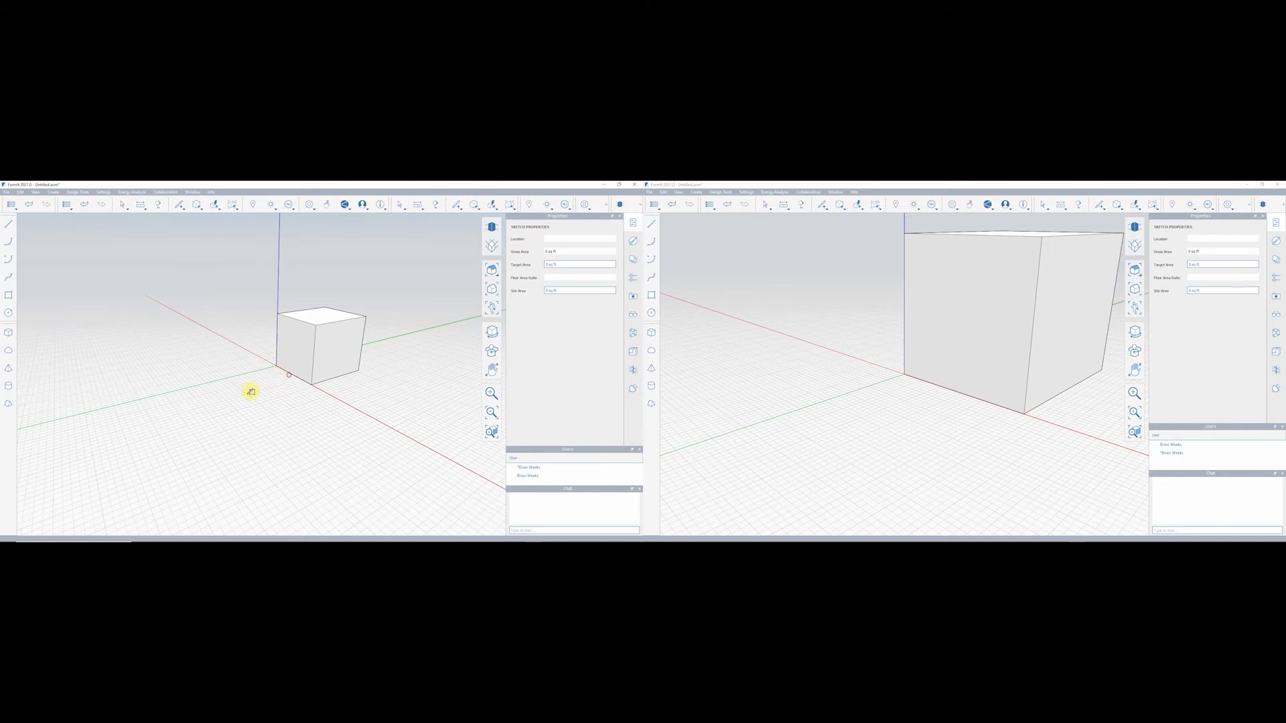
{"action": "left_click", "coordinate": [221, 402]}
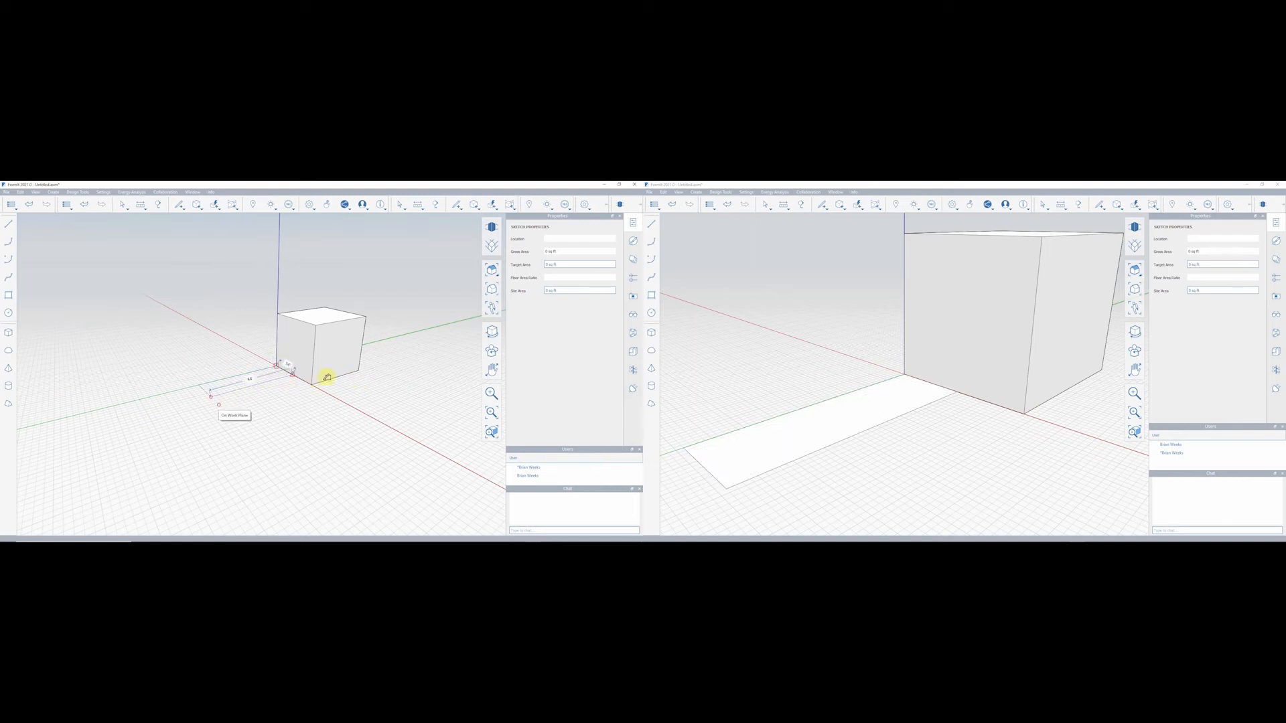
{"action": "left_click", "coordinate": [352, 369]}
{"action": "left_click", "coordinate": [412, 401]}
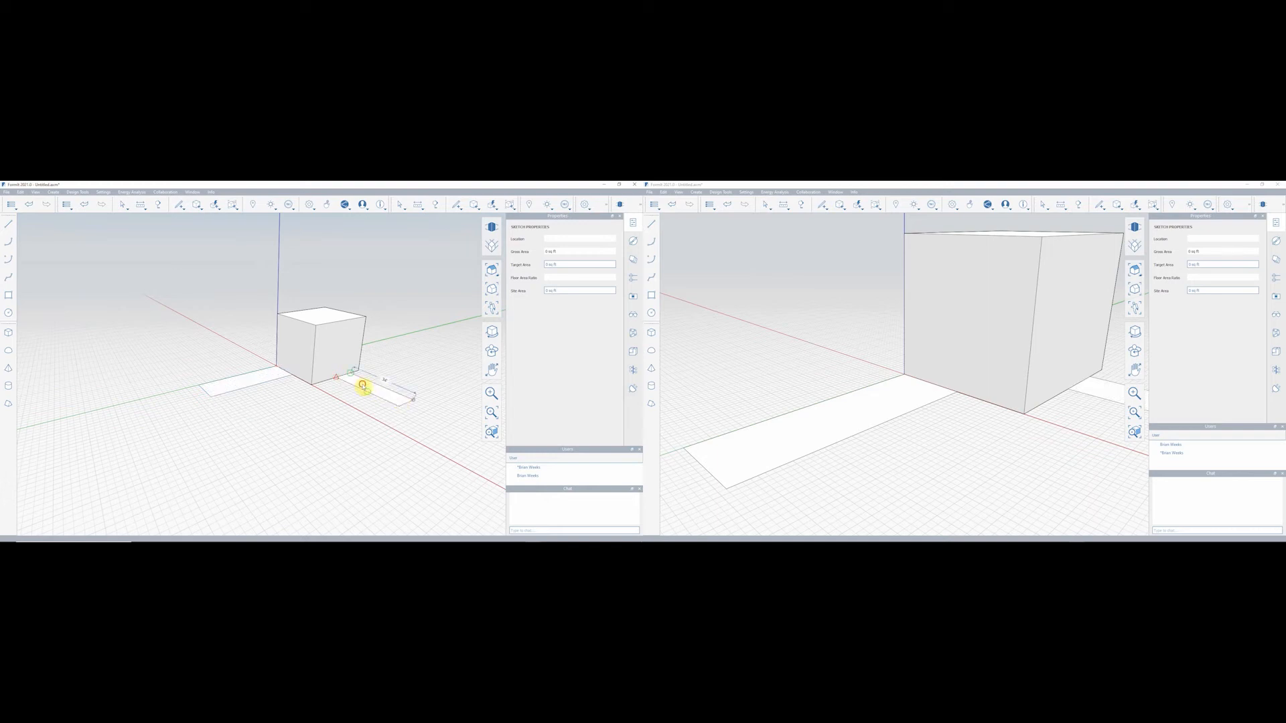
Extrude the ground rectangle running parallel to the red axis upward into a block slightly lower than the box
{"action": "left_click", "coordinate": [371, 388]}
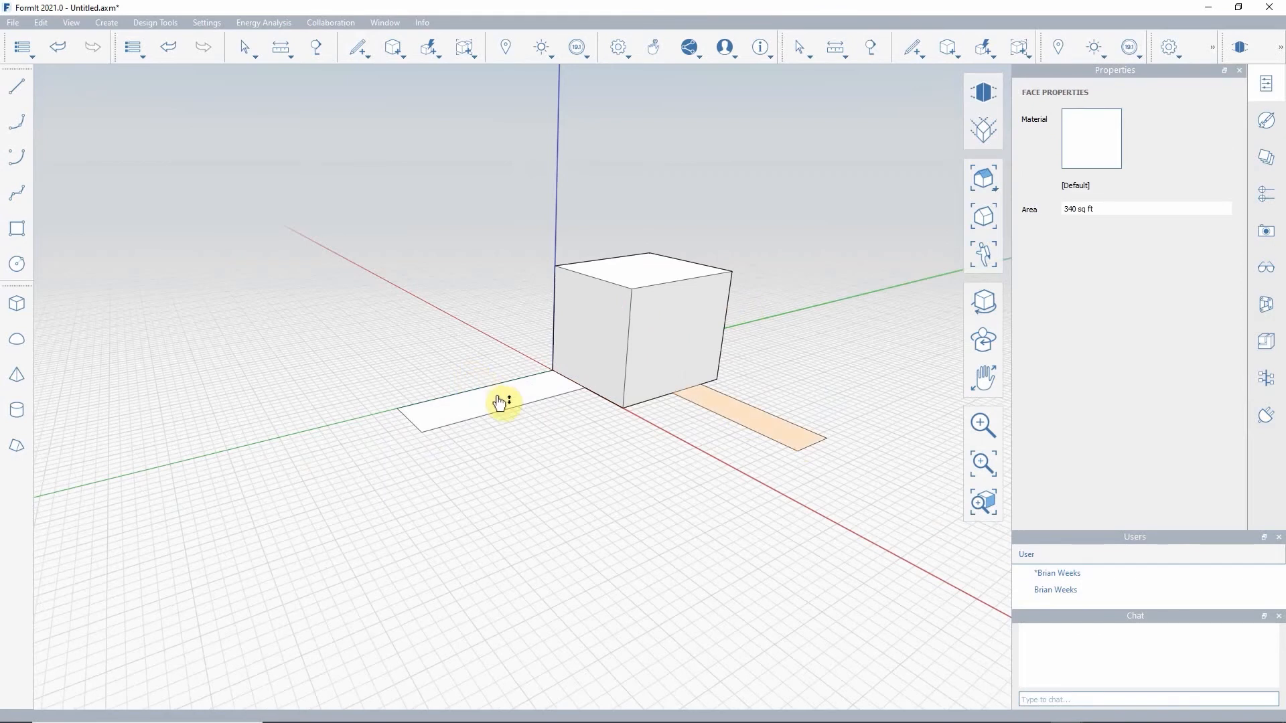
{"action": "left_click", "coordinate": [499, 403]}
{"action": "double_click", "coordinate": [501, 385]}
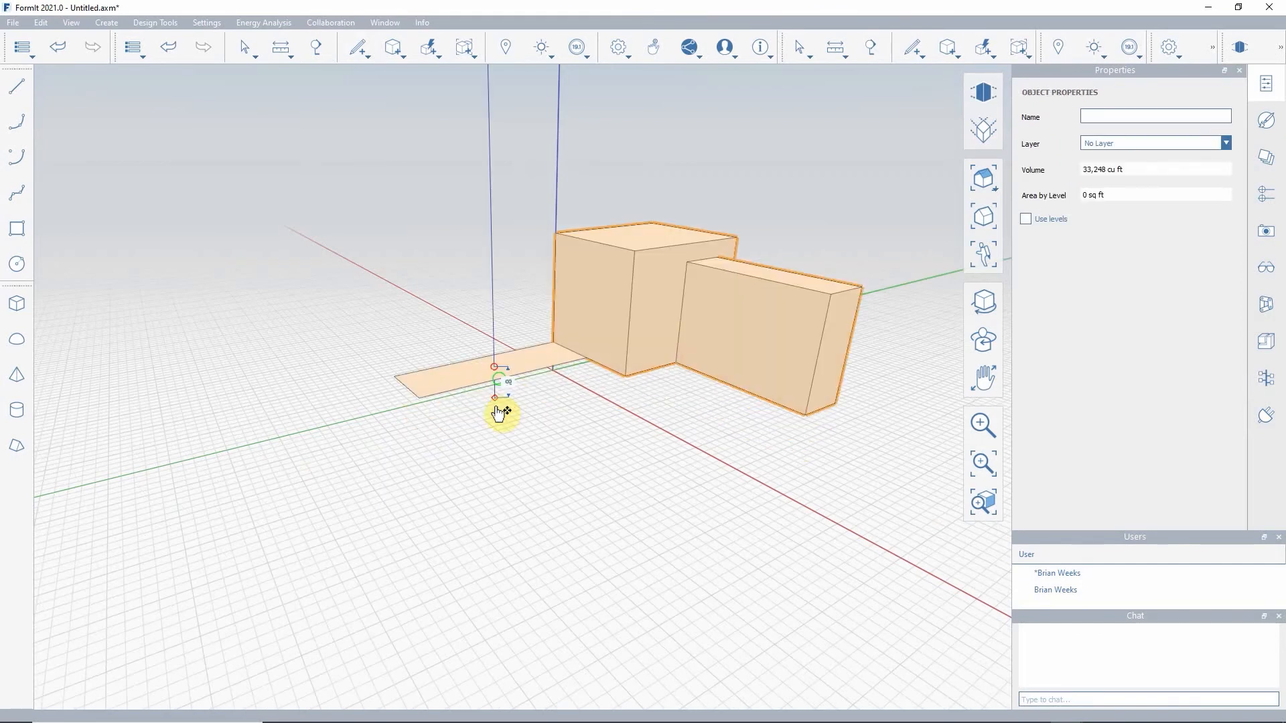
{"action": "left_click", "coordinate": [490, 406]}
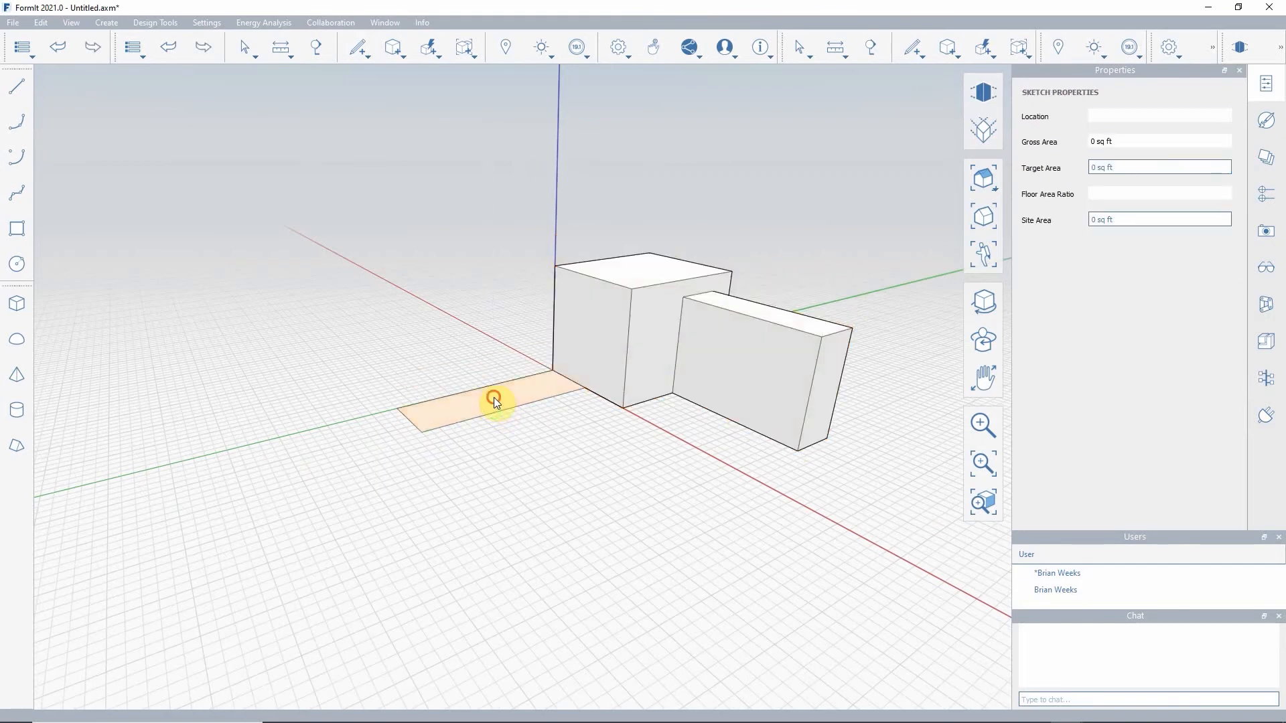
{"action": "double_click", "coordinate": [496, 410]}
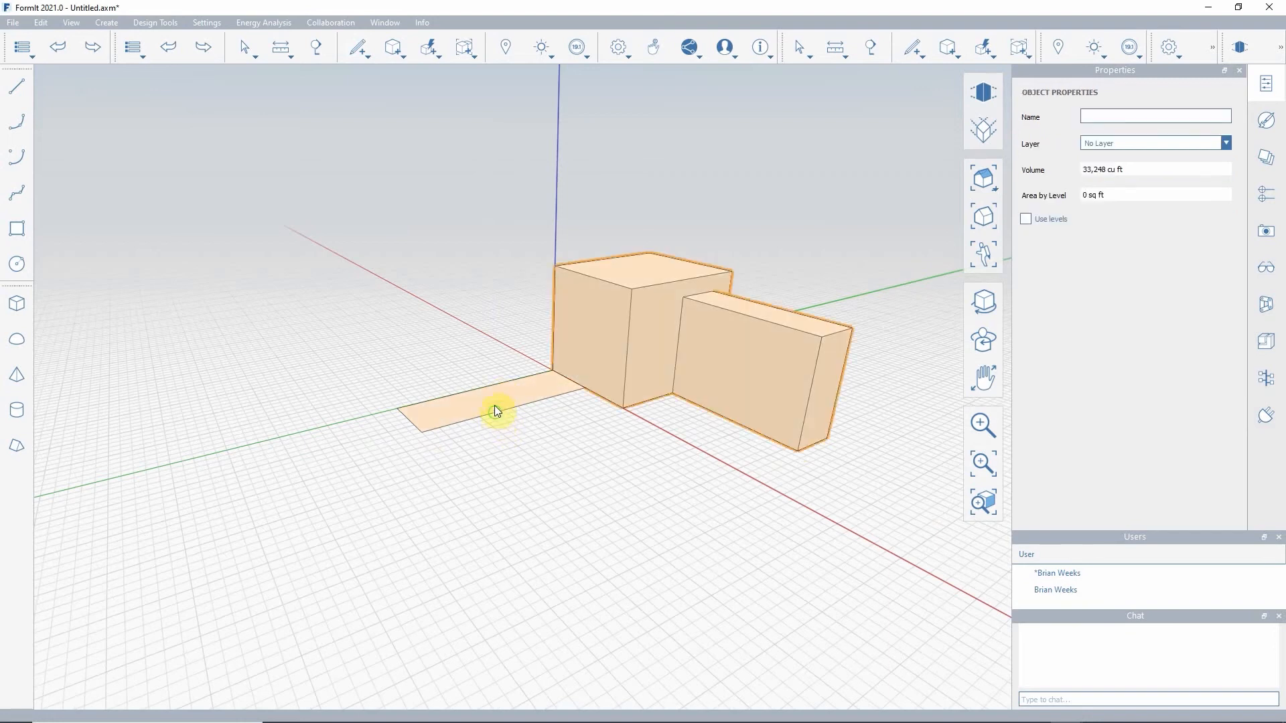
{"action": "left_click", "coordinate": [490, 399]}
{"action": "double_click", "coordinate": [497, 395]}
{"action": "left_click", "coordinate": [496, 398]}
Extrude the remaining ground rectangle along the green axis into a block, and lower its outer top edge to slope the roof
{"action": "left_click", "coordinate": [494, 401]}
{"action": "left_click", "coordinate": [489, 400]}
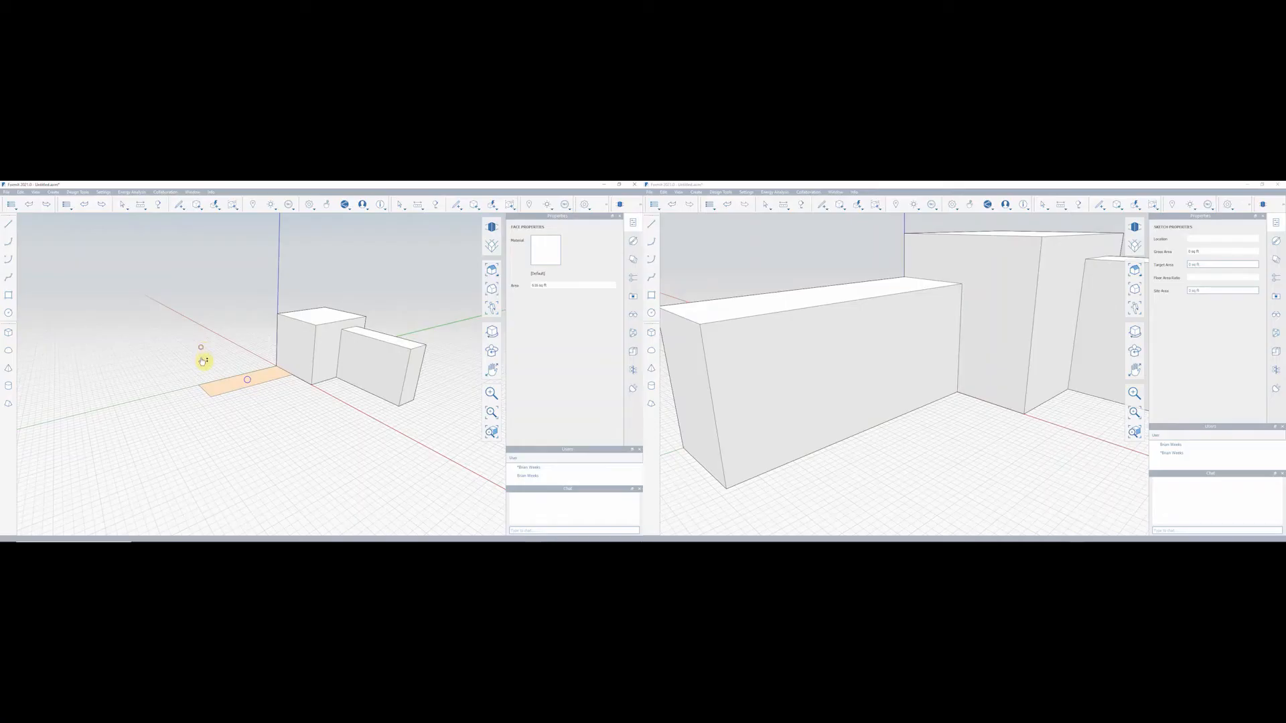
{"action": "left_click_drag", "start_coordinate": [204, 364], "coordinate": [201, 350]}
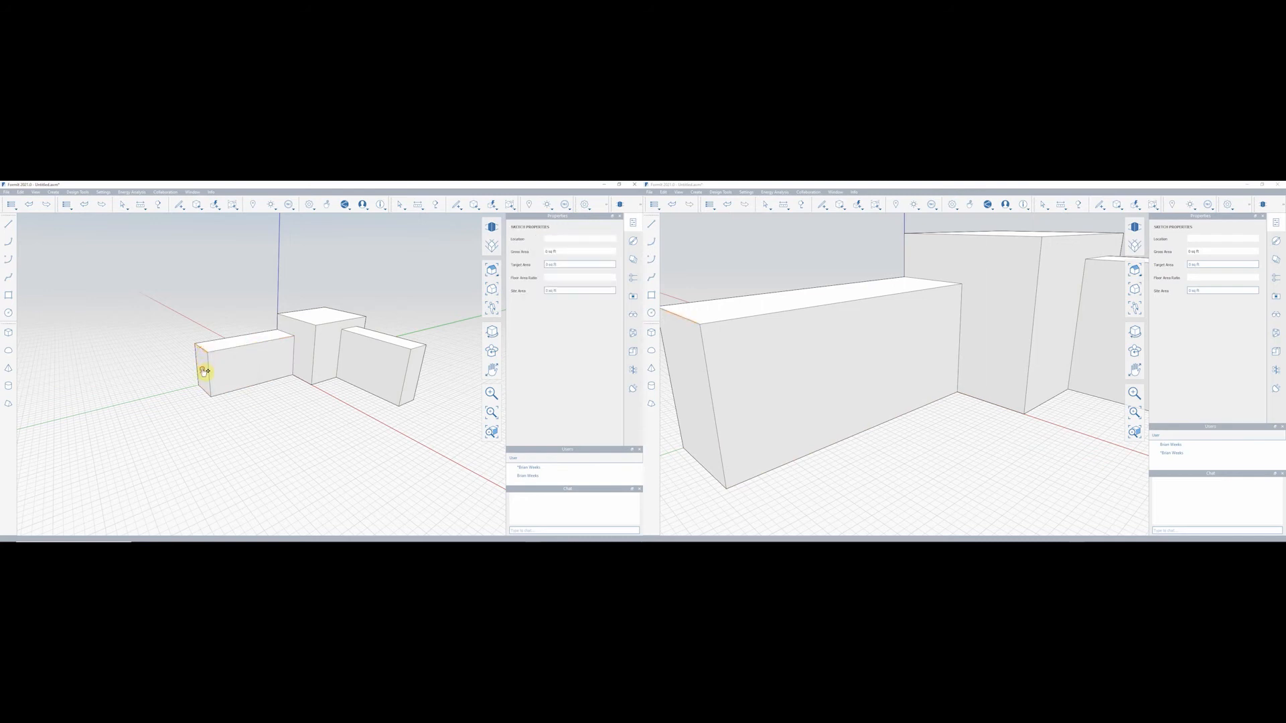
Try to undo the last edit from the second session window
{"action": "key", "text": "ctrl+z"}
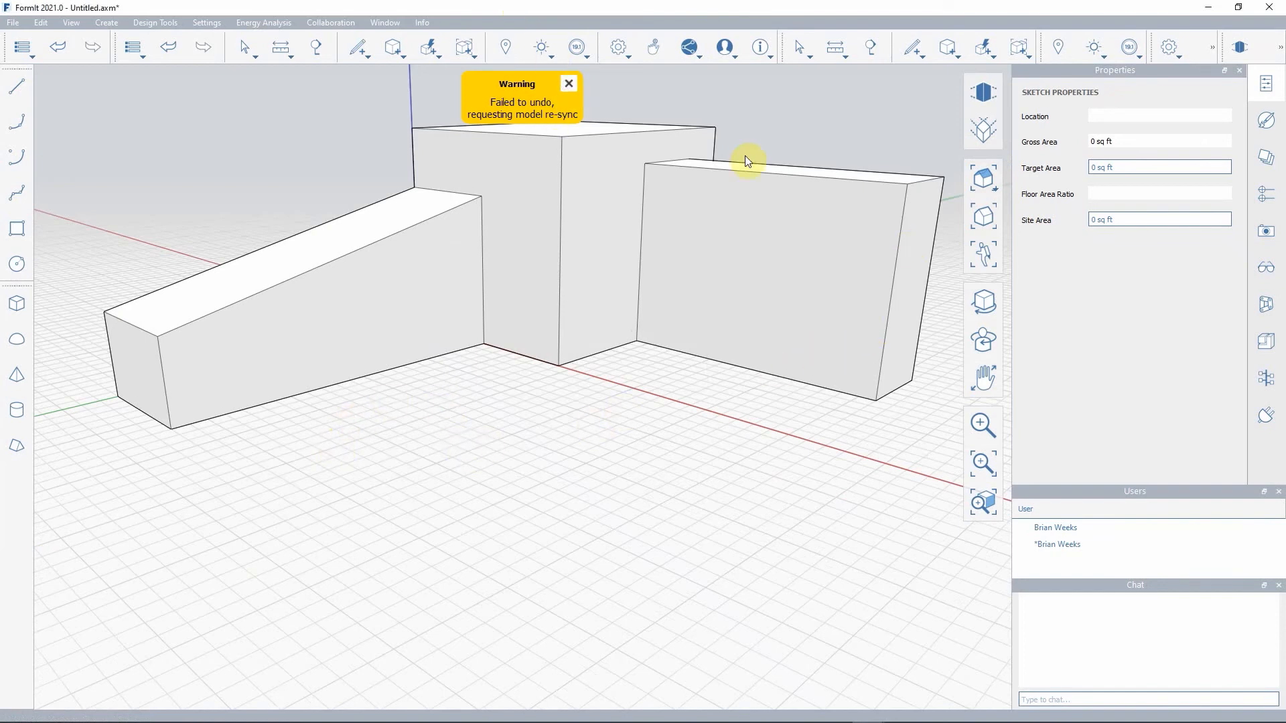
Place a pyramid primitive at the centroid of the central box's top face and a dome primitive on the flat-roofed wing's front face
{"action": "left_click", "coordinate": [18, 372]}
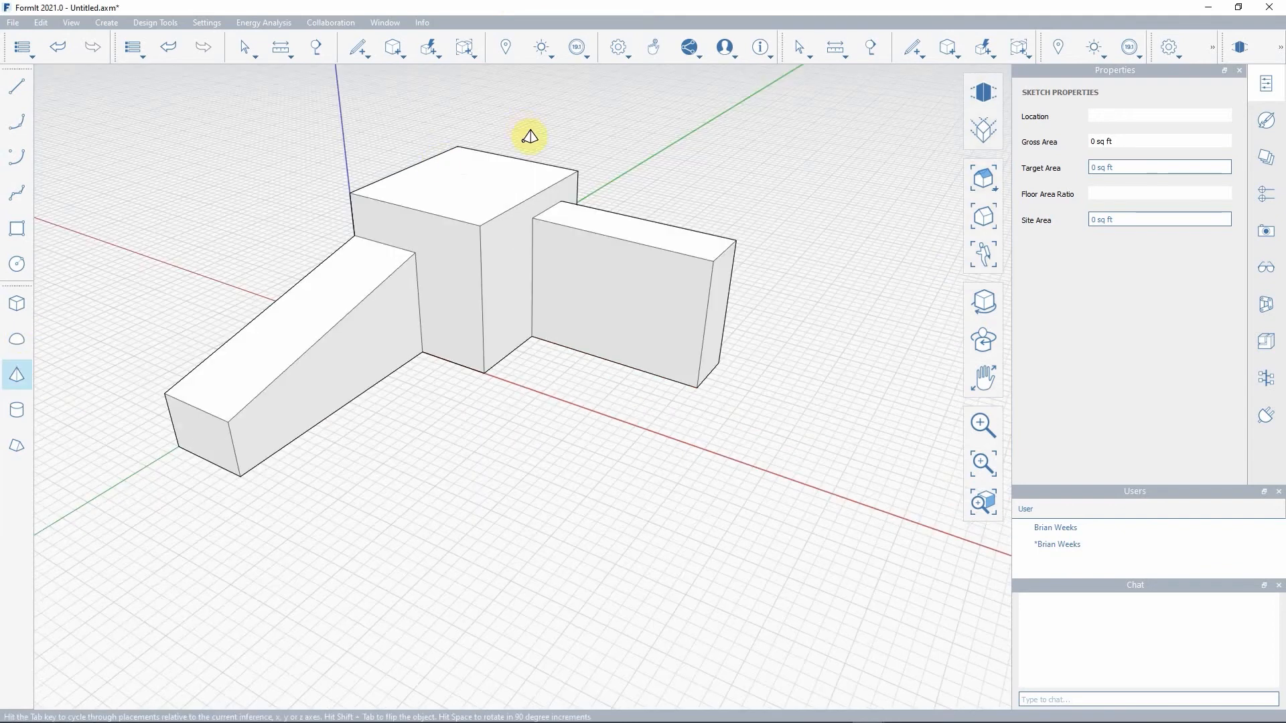
{"action": "left_click", "coordinate": [476, 179]}
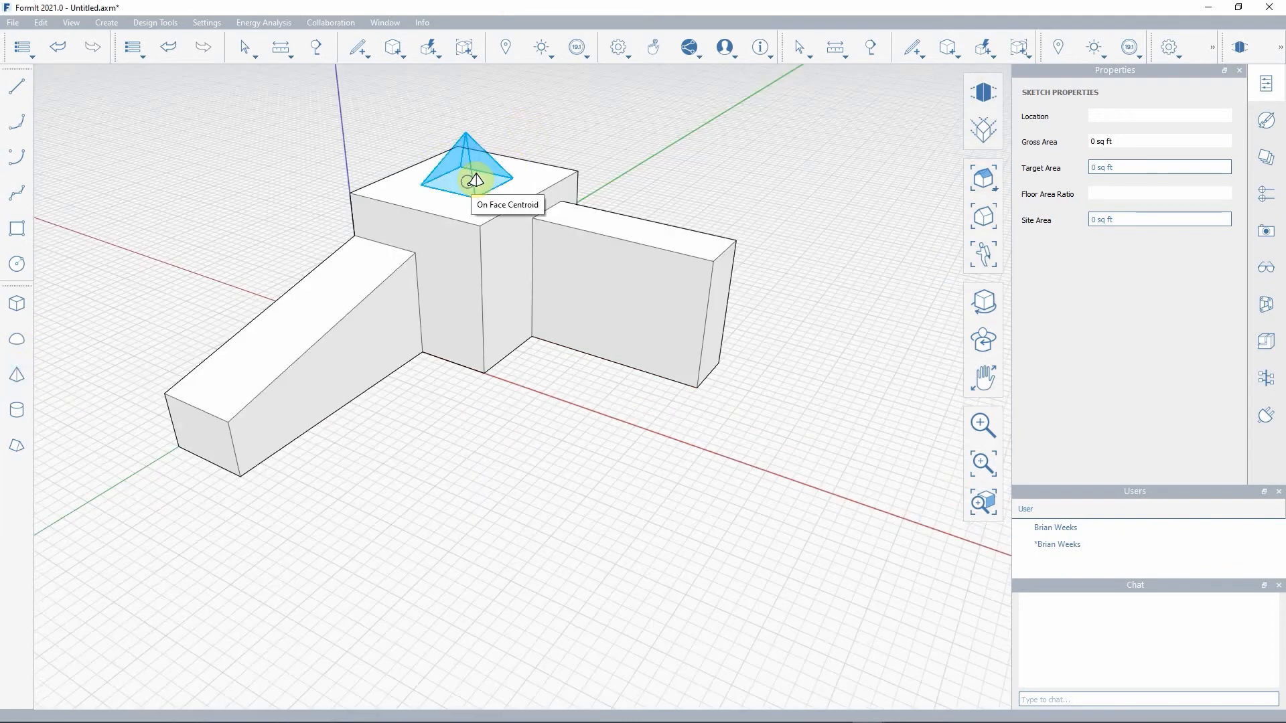
{"action": "left_click", "coordinate": [16, 339]}
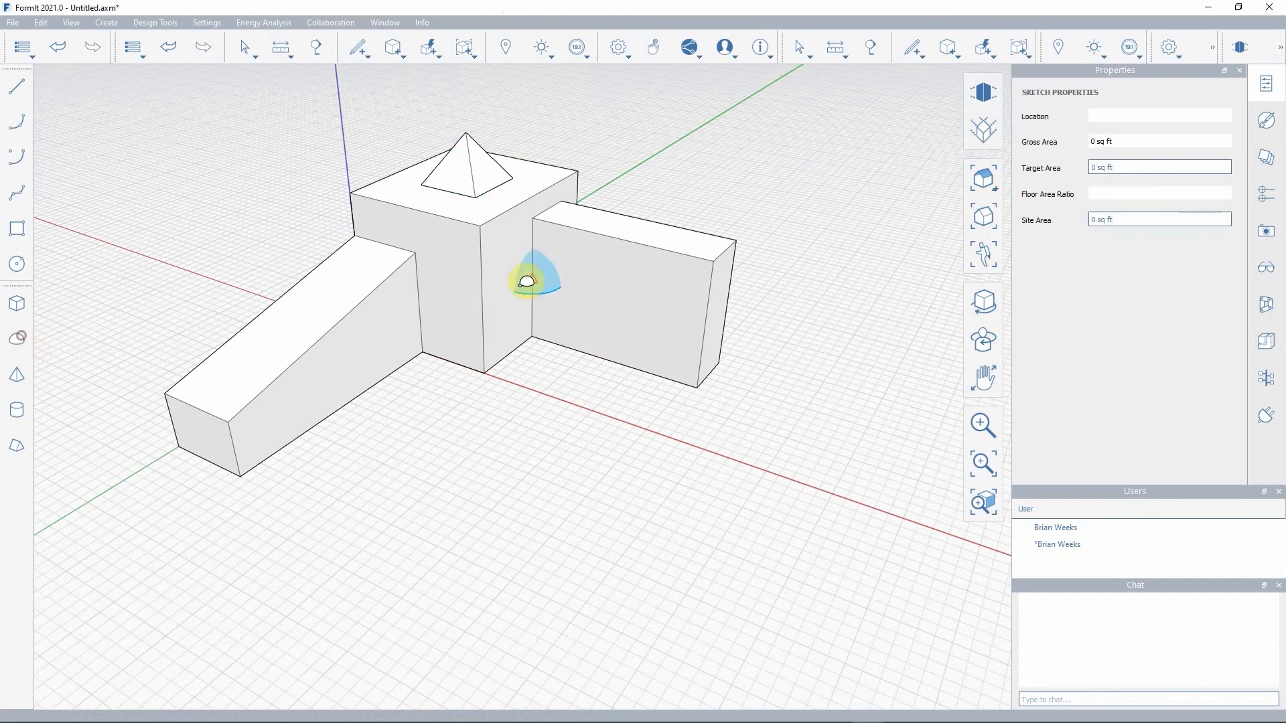
{"action": "left_click", "coordinate": [612, 294]}
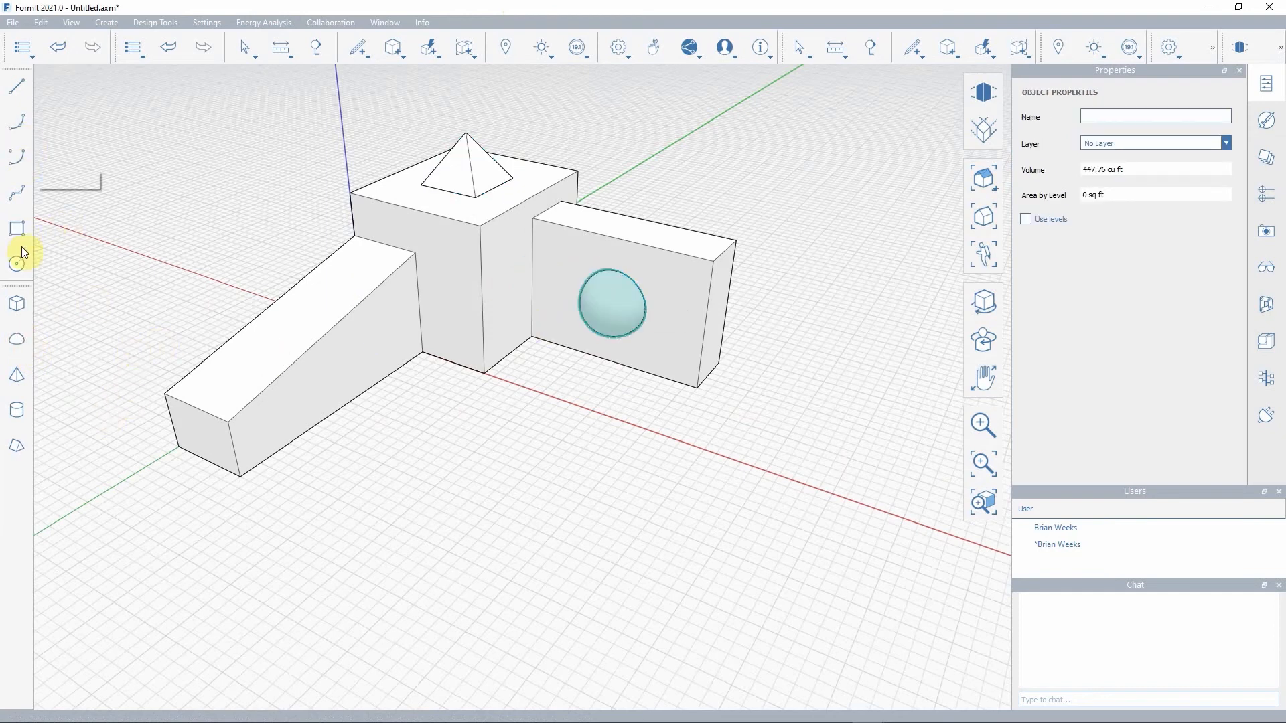
Place a cube primitive on the ground in front of the building, and draw a rectangle from its top edge toward the sloped wing
{"action": "left_click_drag", "start_coordinate": [519, 427], "coordinate": [511, 429]}
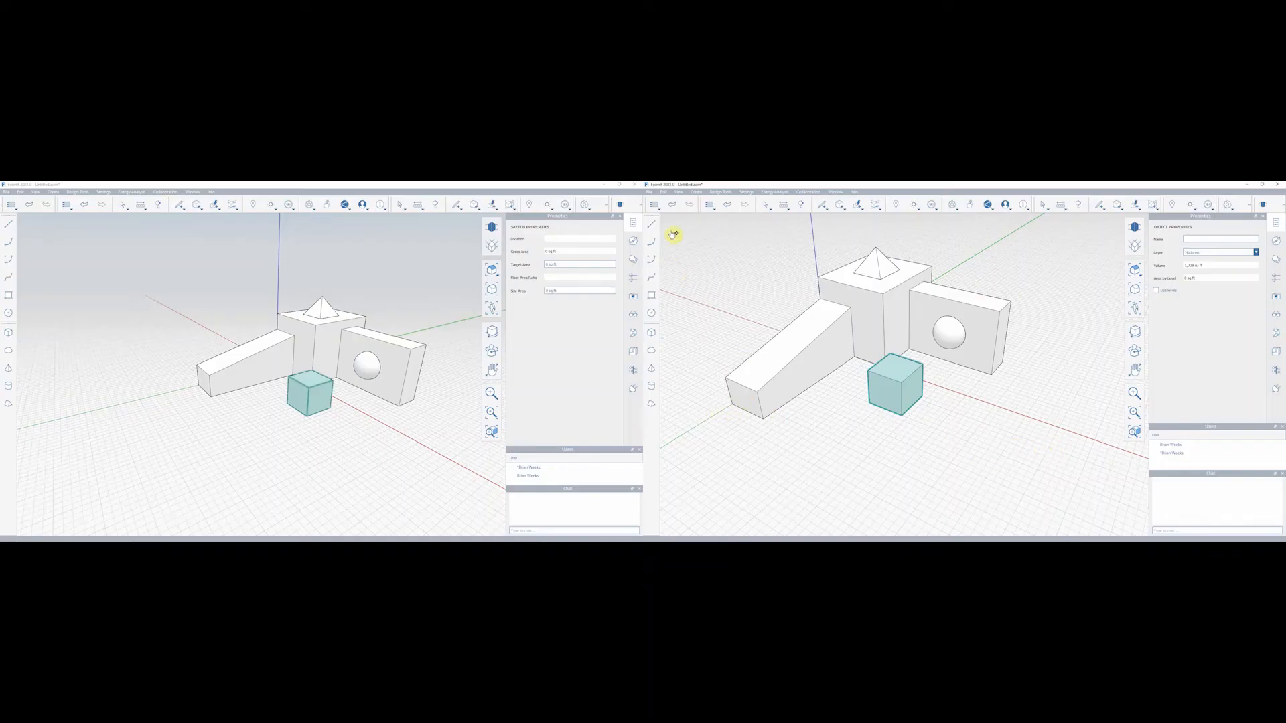
{"action": "left_click", "coordinate": [856, 384]}
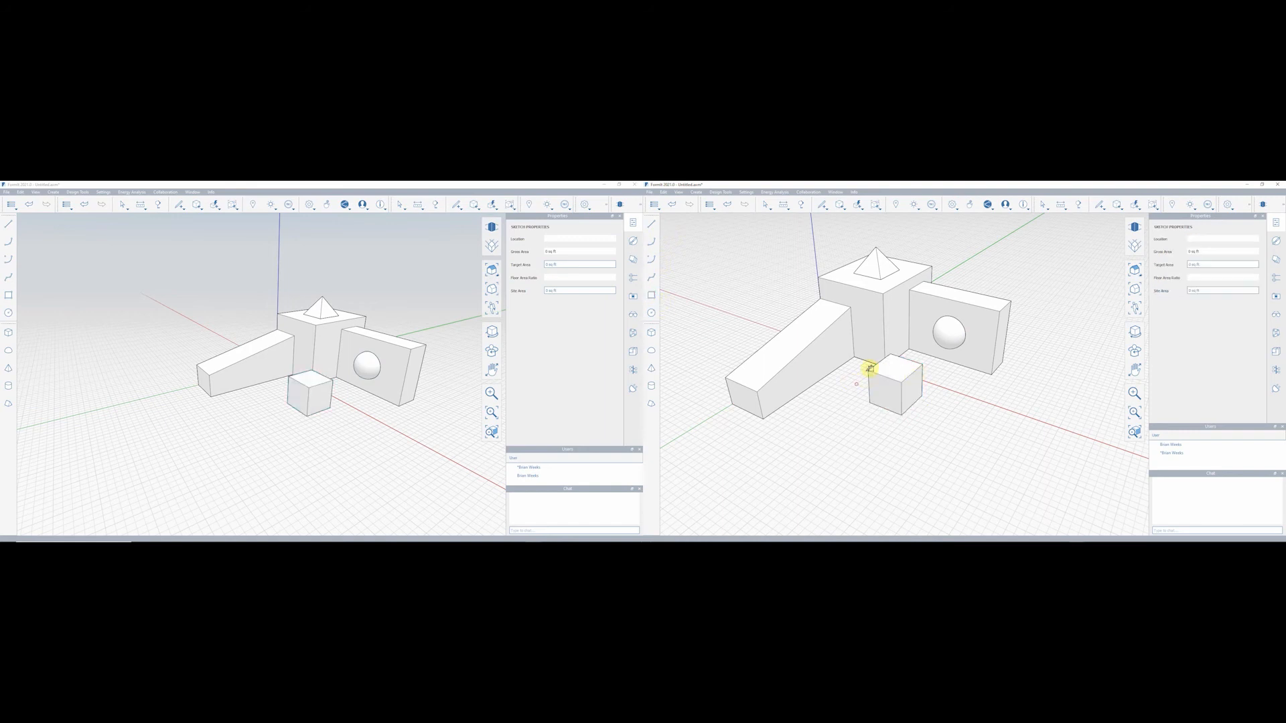
{"action": "left_click", "coordinate": [837, 336]}
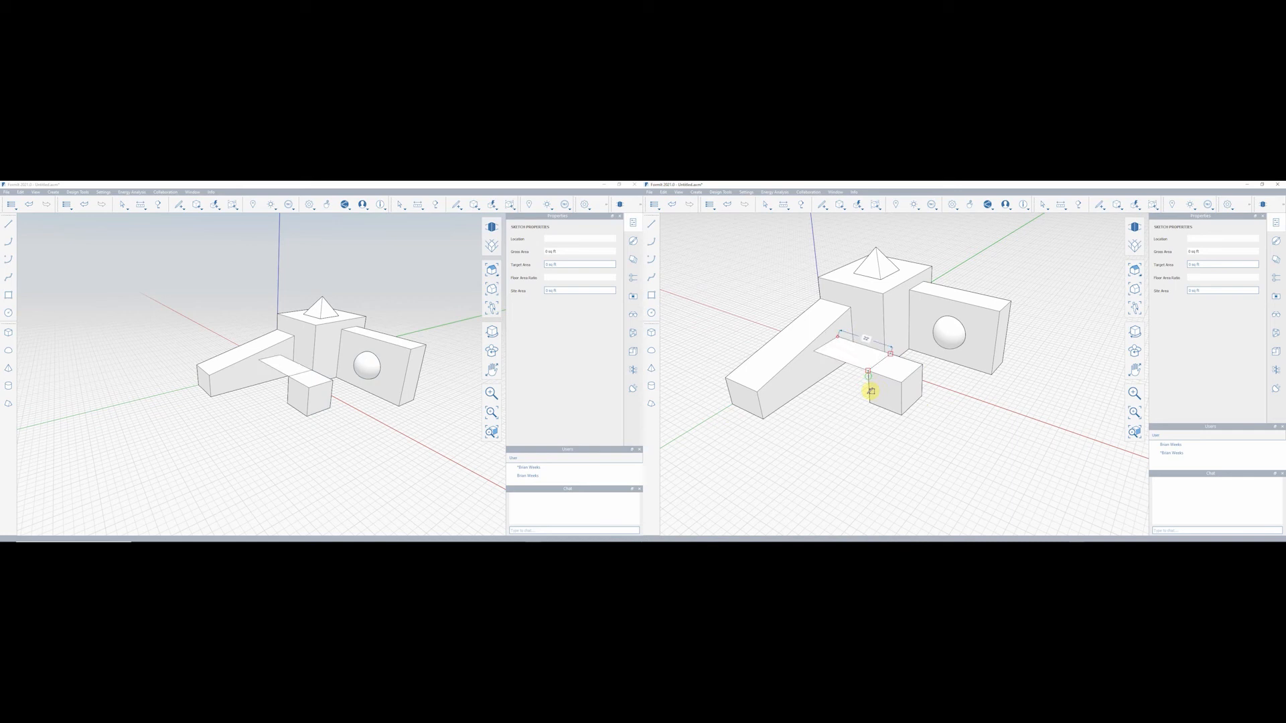
Extrude the rectangle between the cube and the sloped wing downward into a thin slab
{"action": "left_click", "coordinate": [857, 354]}
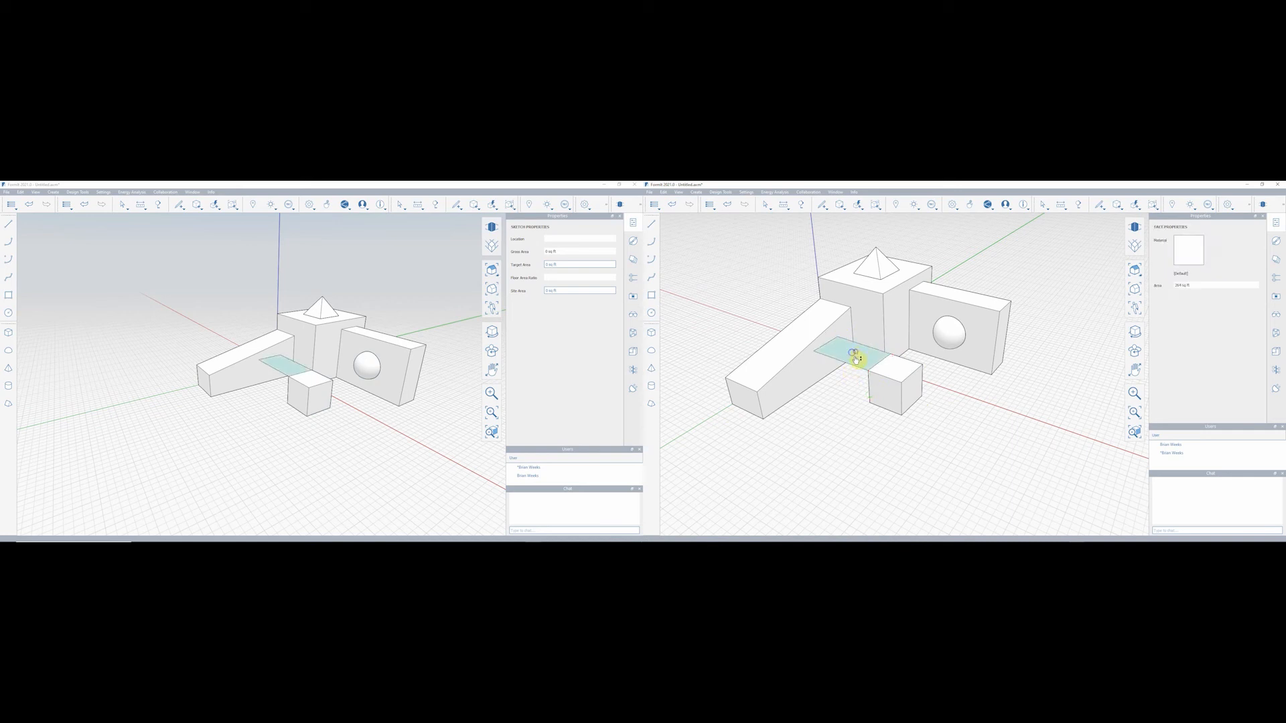
{"action": "left_click_drag", "start_coordinate": [857, 355], "coordinate": [875, 411]}
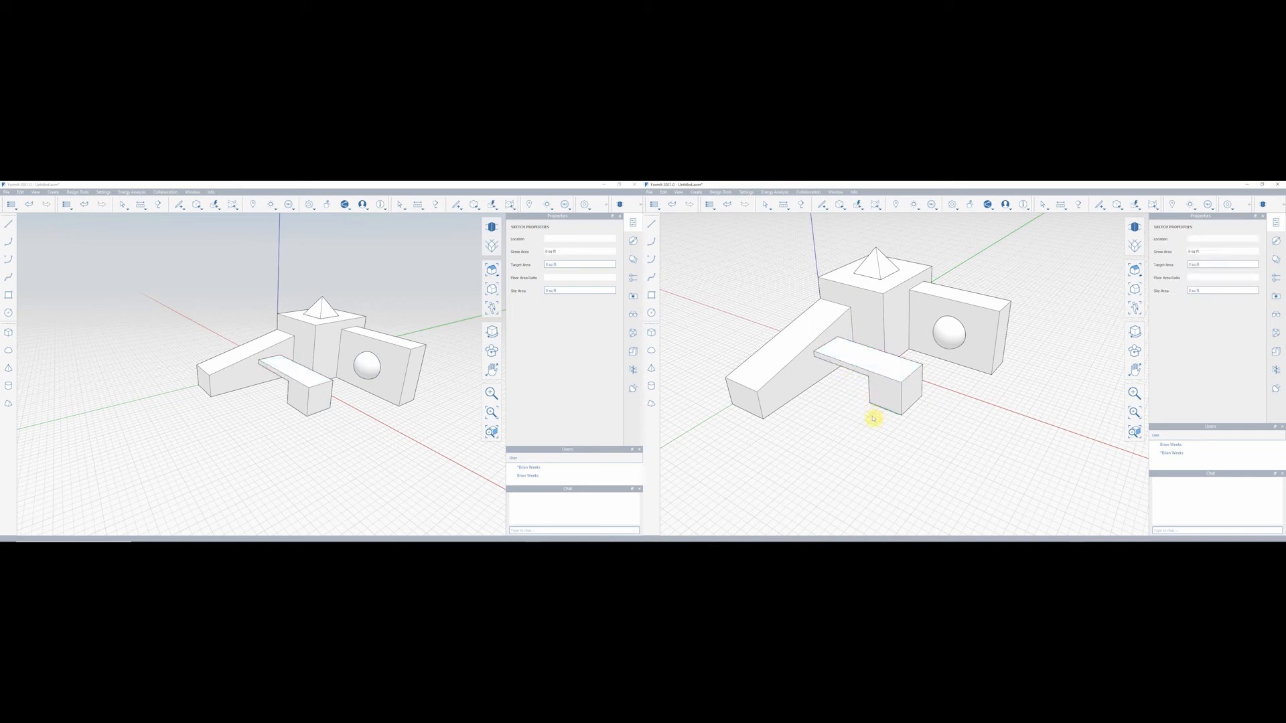
{"action": "left_click", "coordinate": [339, 408]}
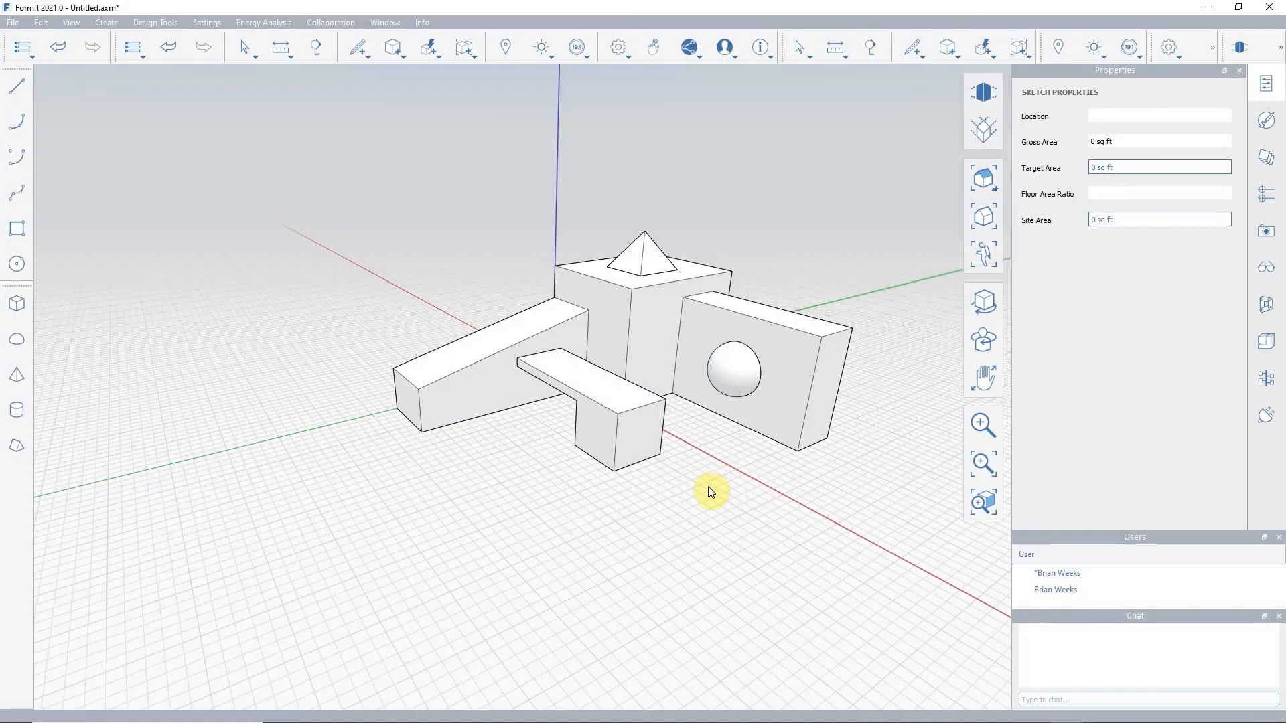
{"action": "right_click_drag", "start_coordinate": [708, 487], "coordinate": [709, 487]}
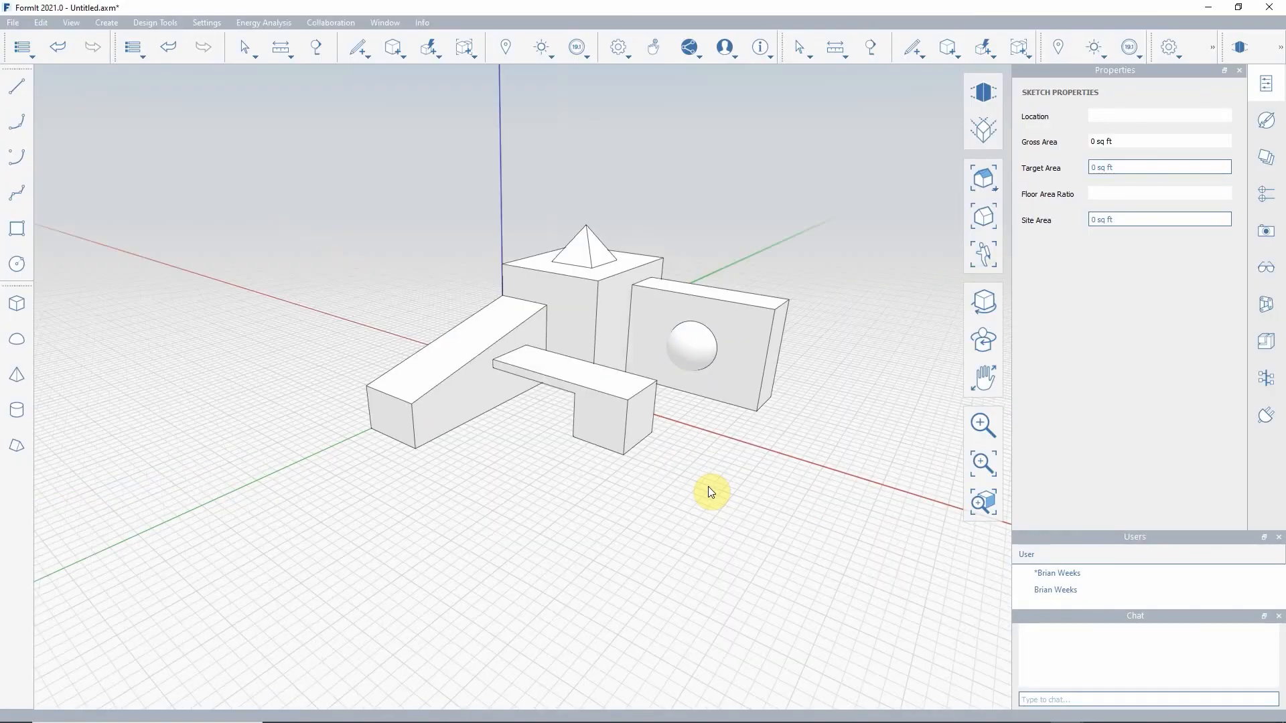